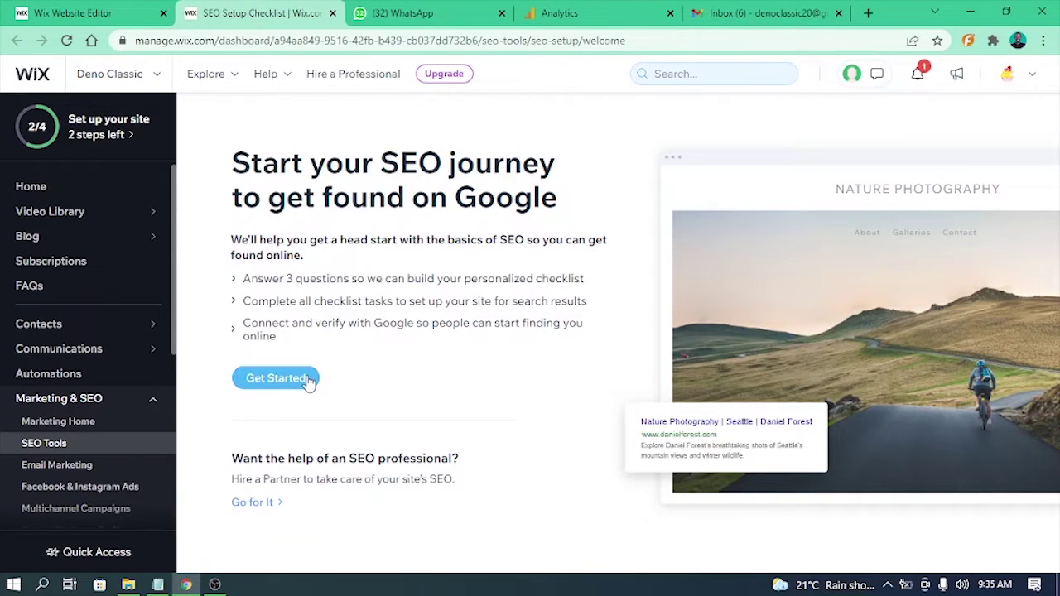
Step: Start the SEO setup and keep the brand name Deno Classic Metal Fabrication
click(276, 379)
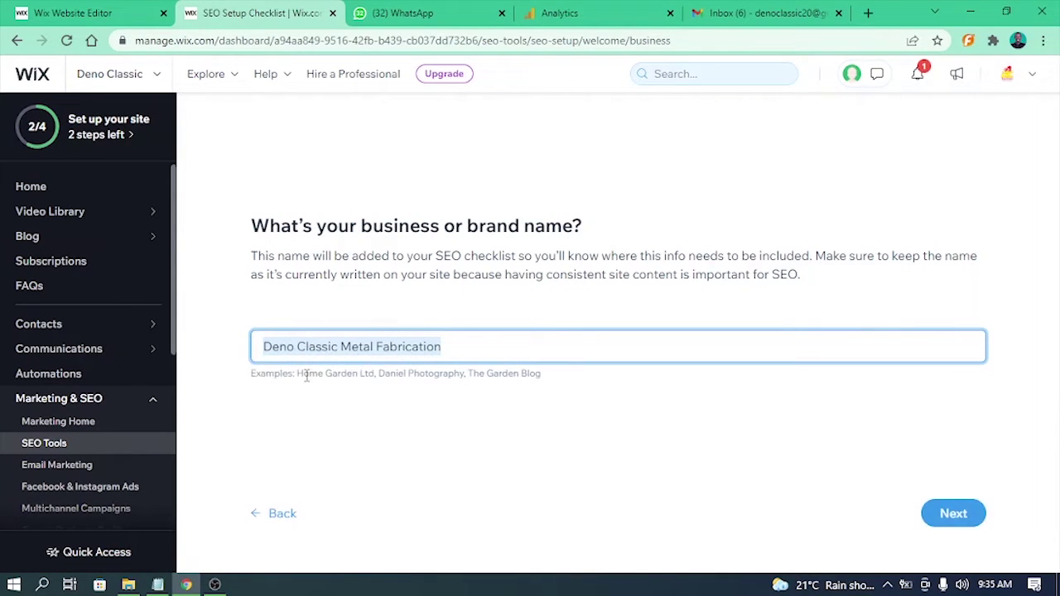
click(952, 515)
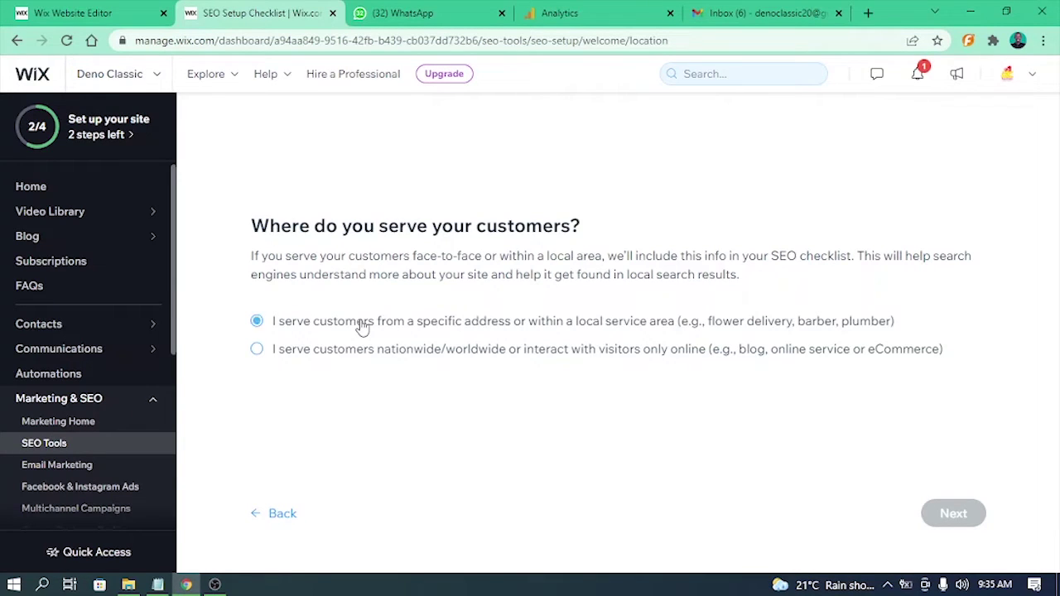
Step: Choose 'I serve customers from a specific address or within a local service area'
click(362, 326)
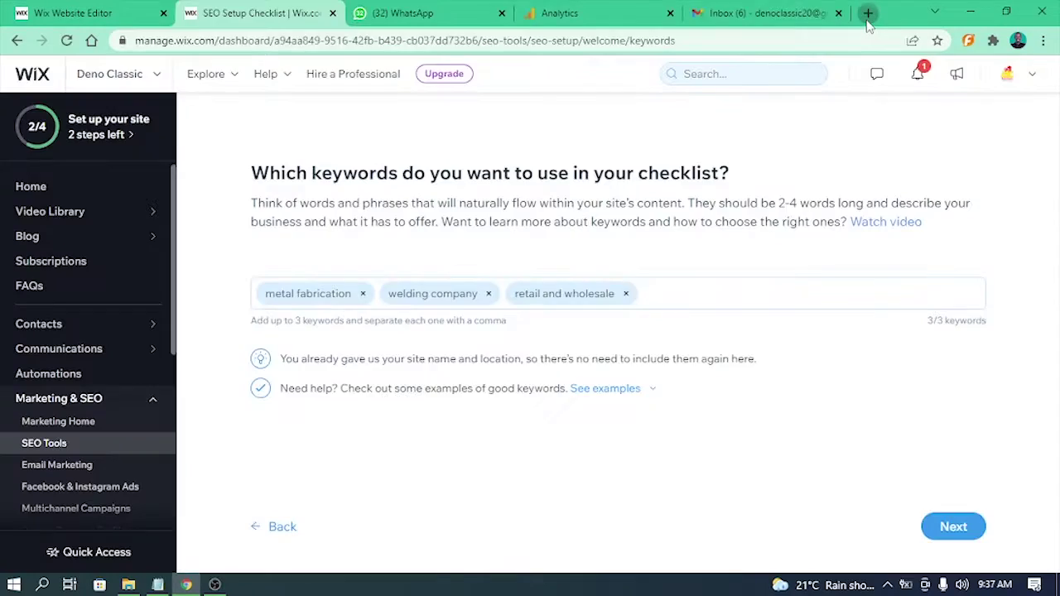
Step: Search Google for 'welding' in a new tab and review results down to Related searches
click(868, 15)
text(welding)
key(Return)
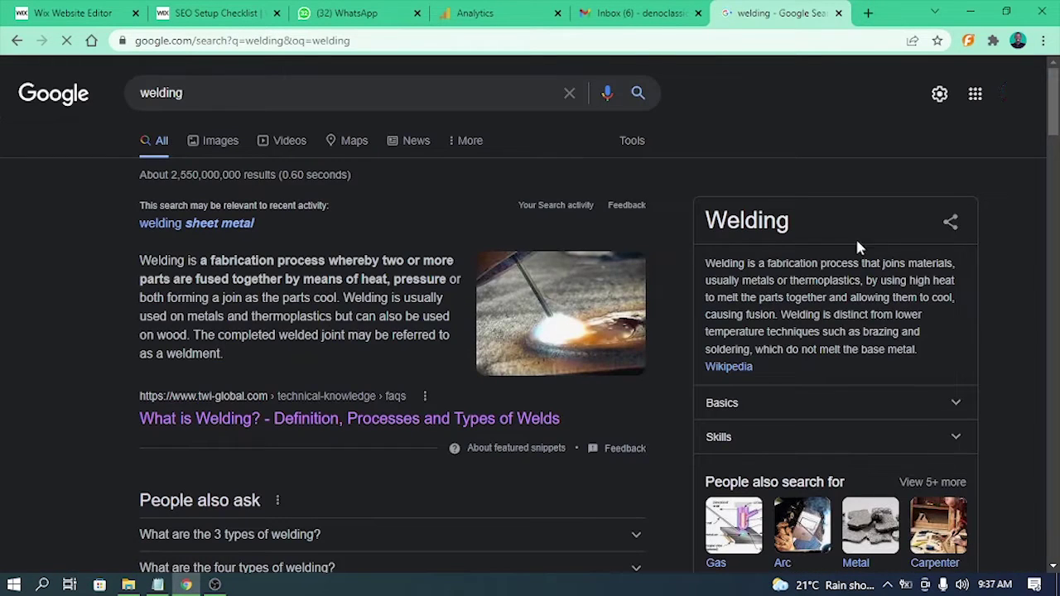
click(358, 94)
click(1037, 409)
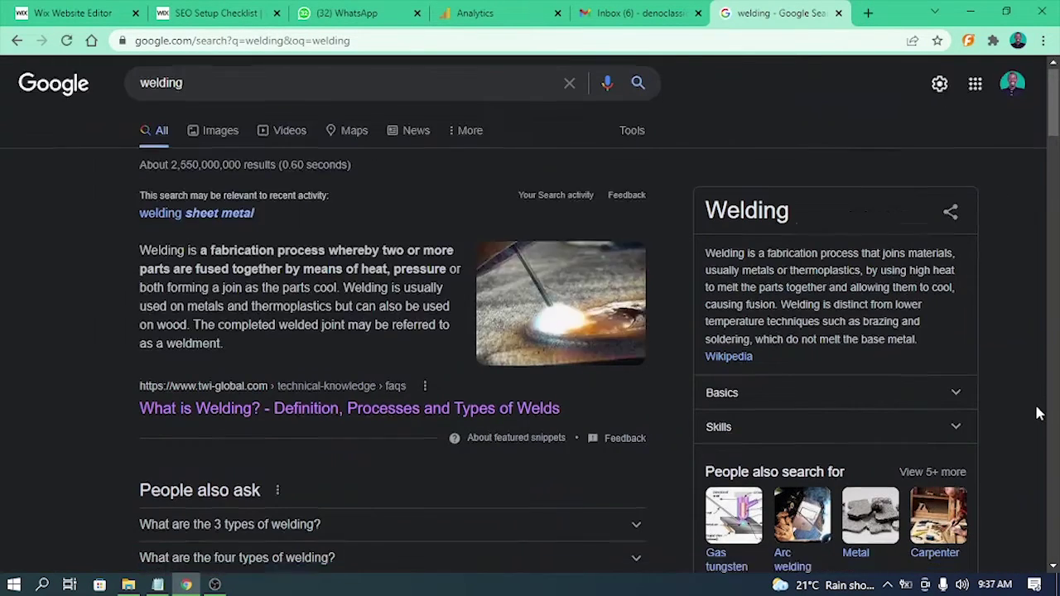
scroll(1036, 406, down, 6)
scroll(1030, 408, down, 20)
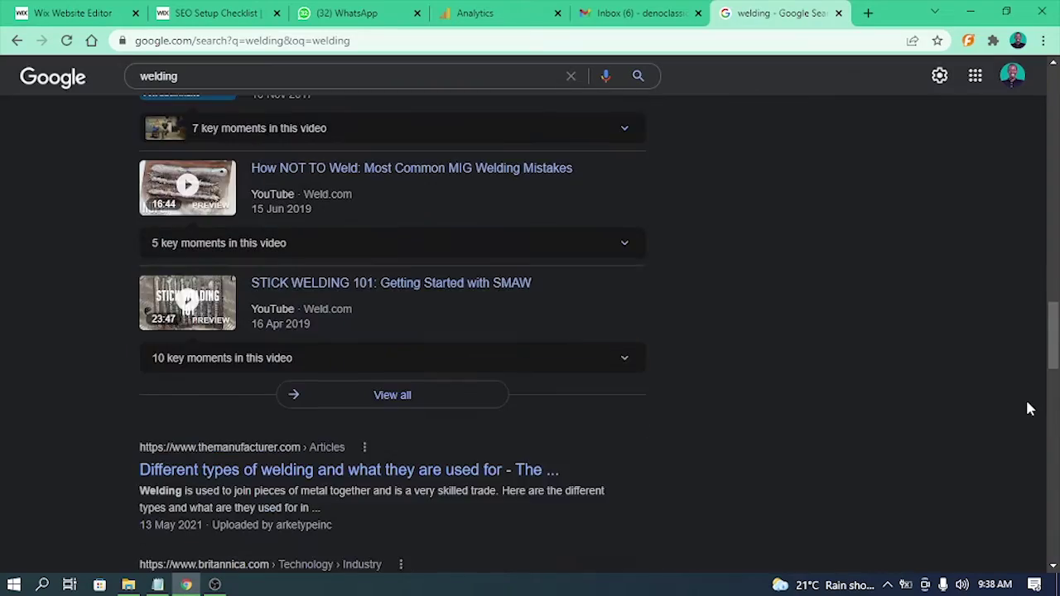
scroll(1028, 407, down, 3)
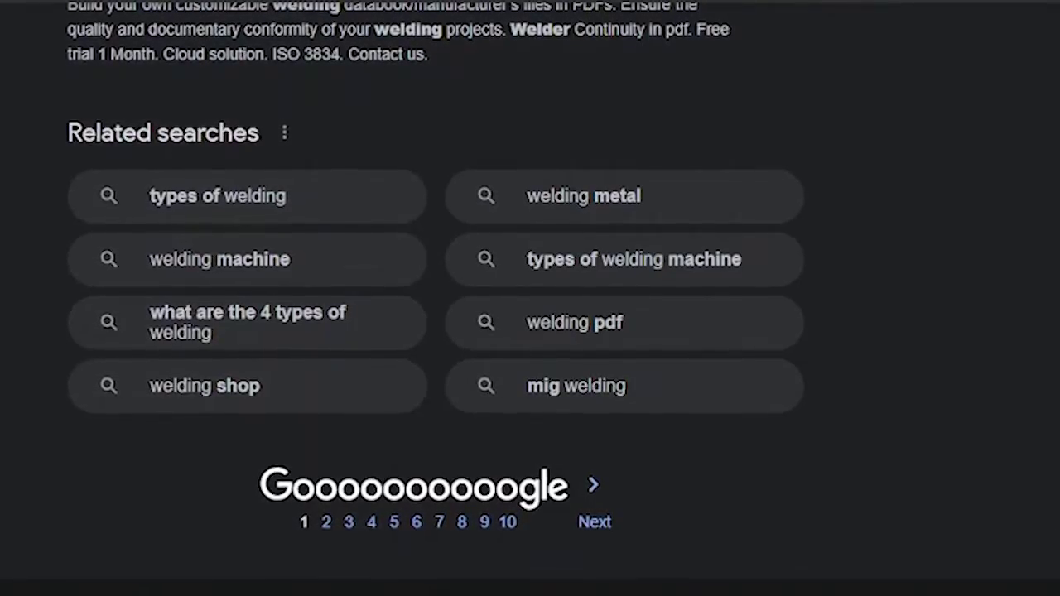
scroll(772, 36, up, 5)
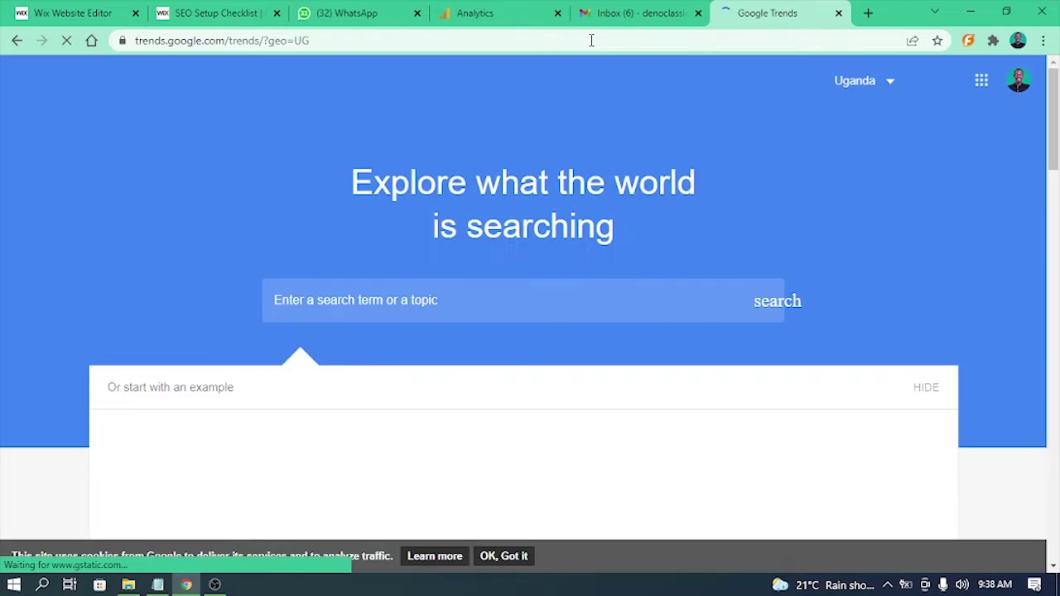
Step: Explore 'welding' in Google Trends for Uganda, comparing Past 5 years with the Past 12 months chart
click(468, 291)
text(w)
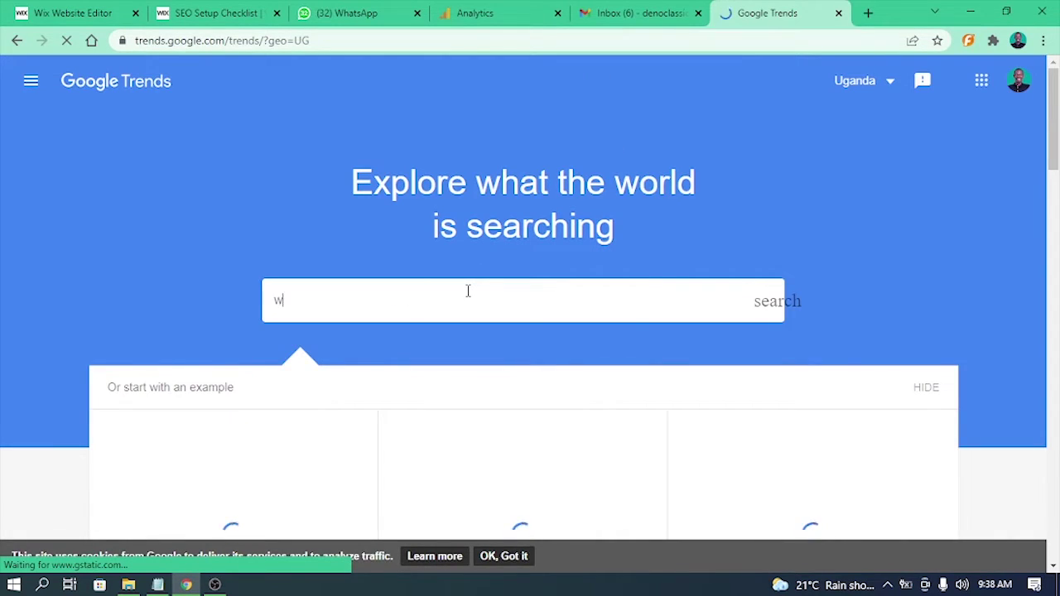
text(elding)
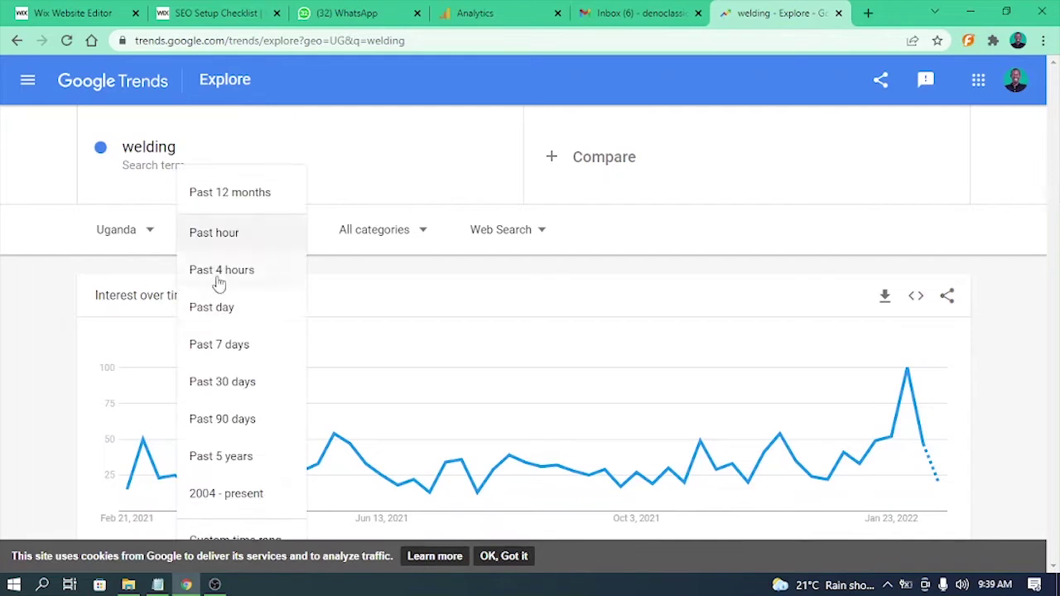
click(256, 462)
scroll(1019, 339, down, 8)
scroll(1018, 339, up, 8)
click(196, 158)
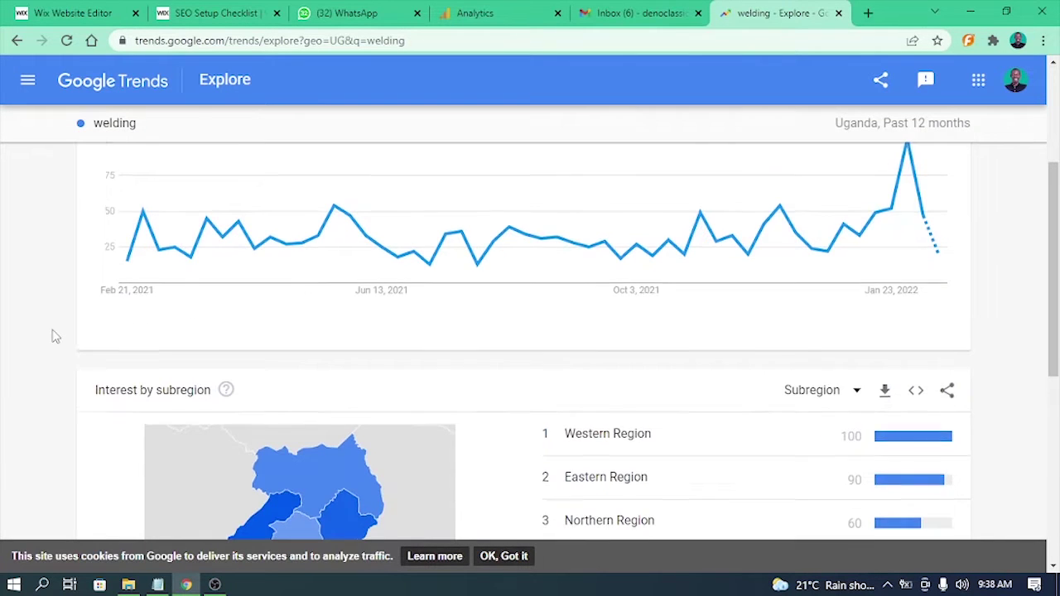
scroll(53, 334, up, 1)
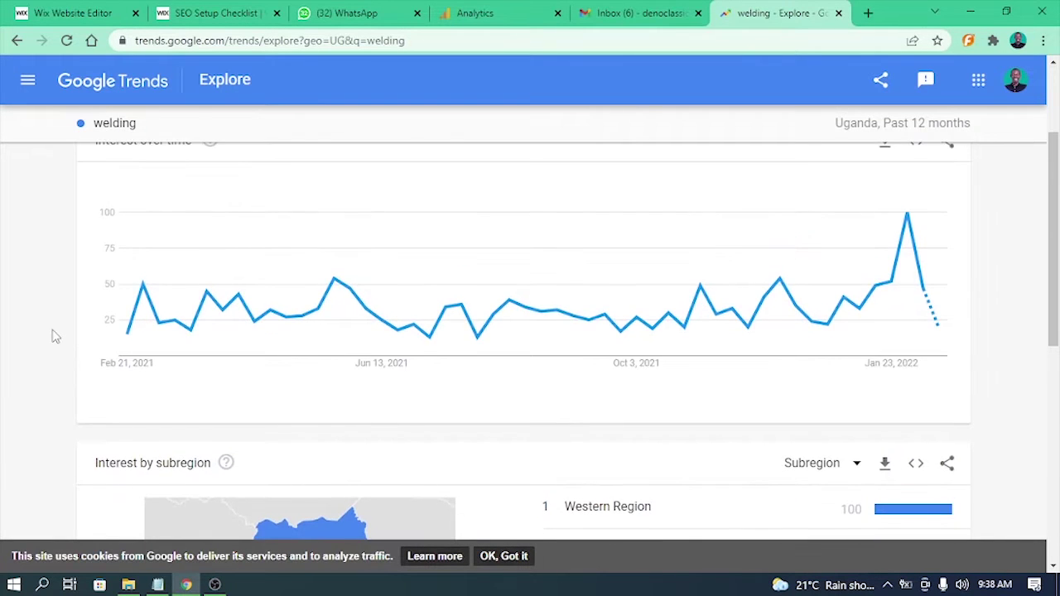
scroll(56, 336, down, 2)
scroll(55, 336, up, 4)
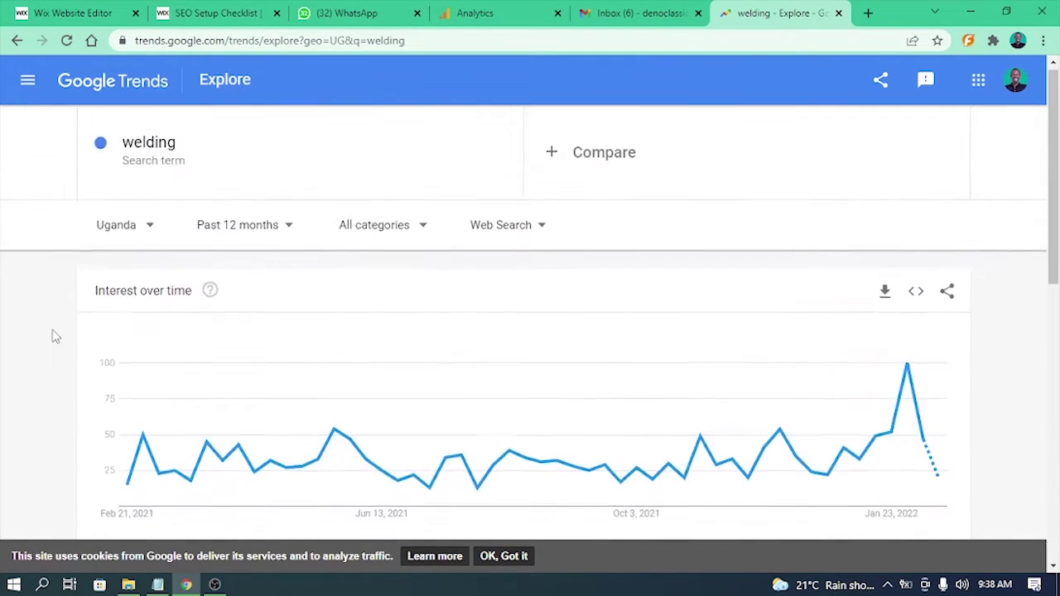
scroll(56, 335, down, 8)
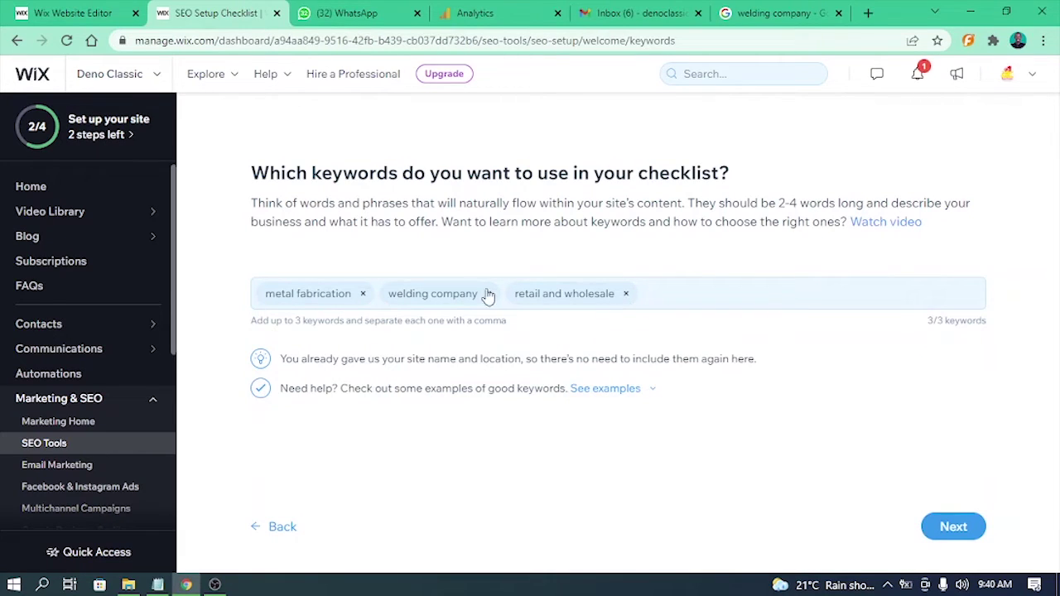
Step: Set keywords retail and wholesale, welding company near me, and metal fabrication in uganda
click(583, 295)
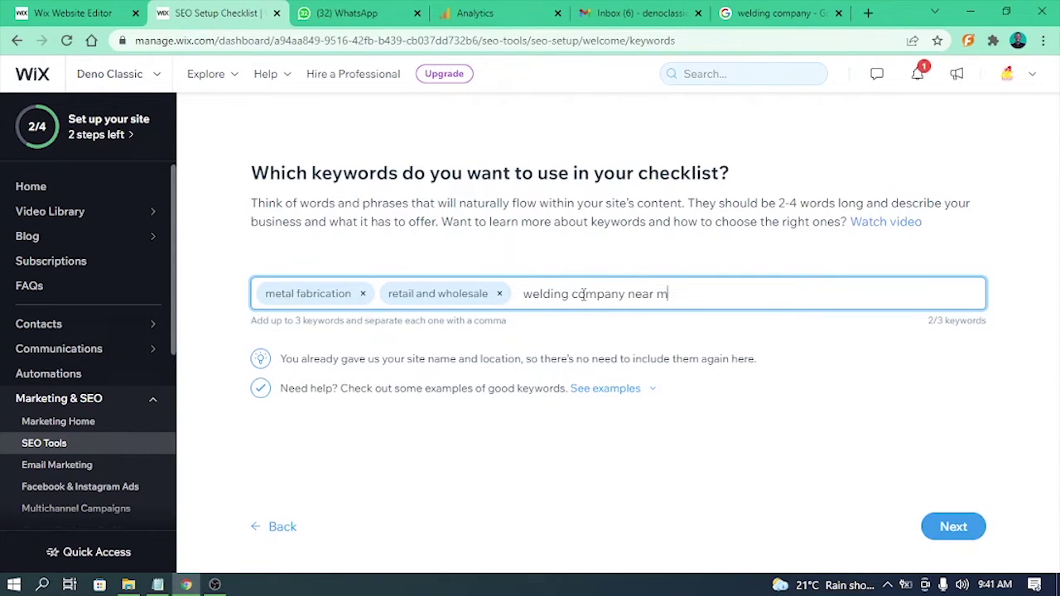
text(welding company near me)
key(Return)
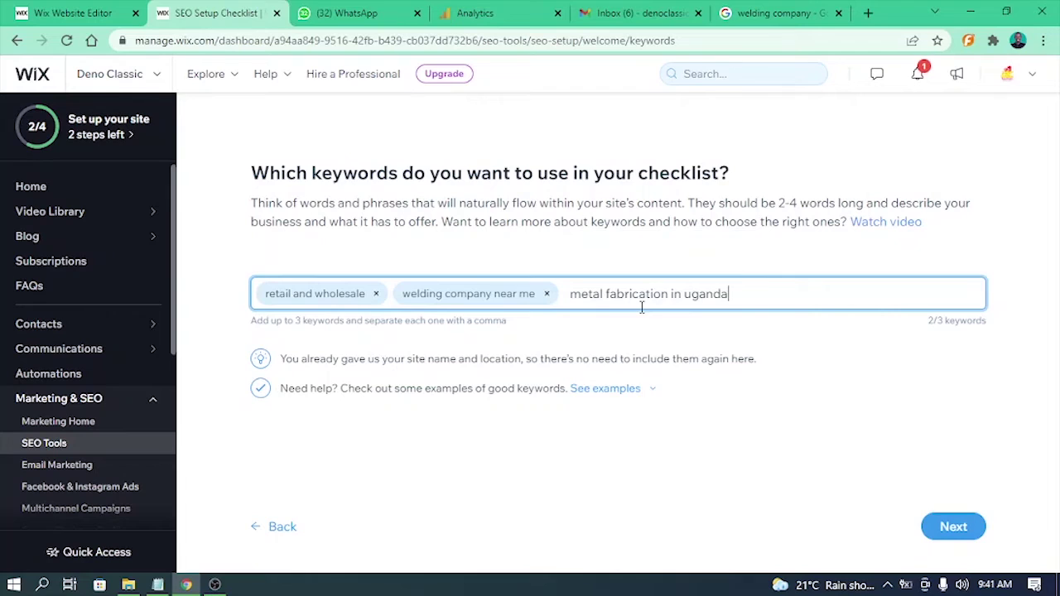
key(Return)
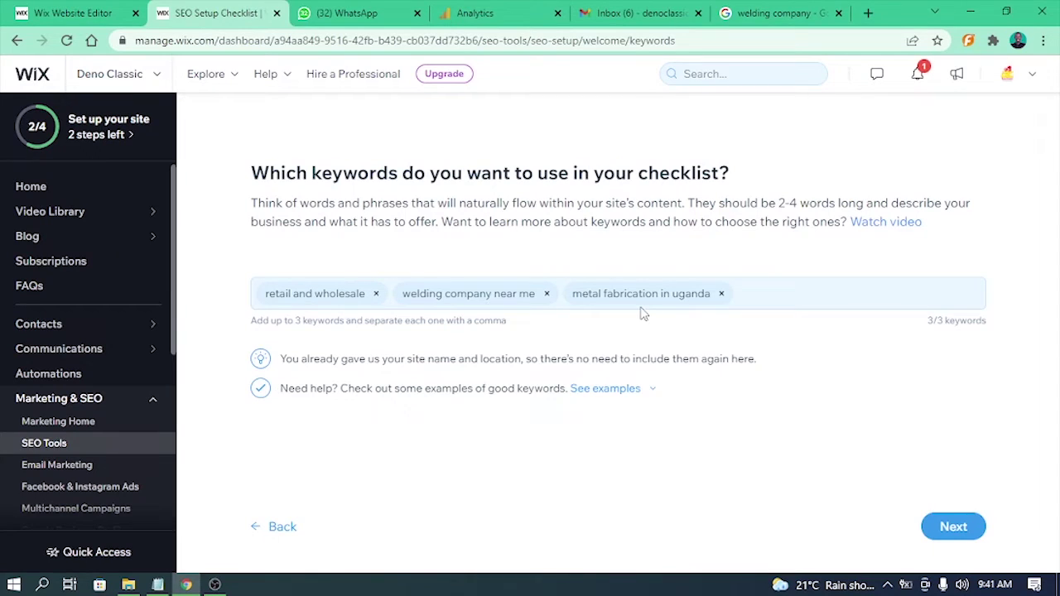
click(942, 533)
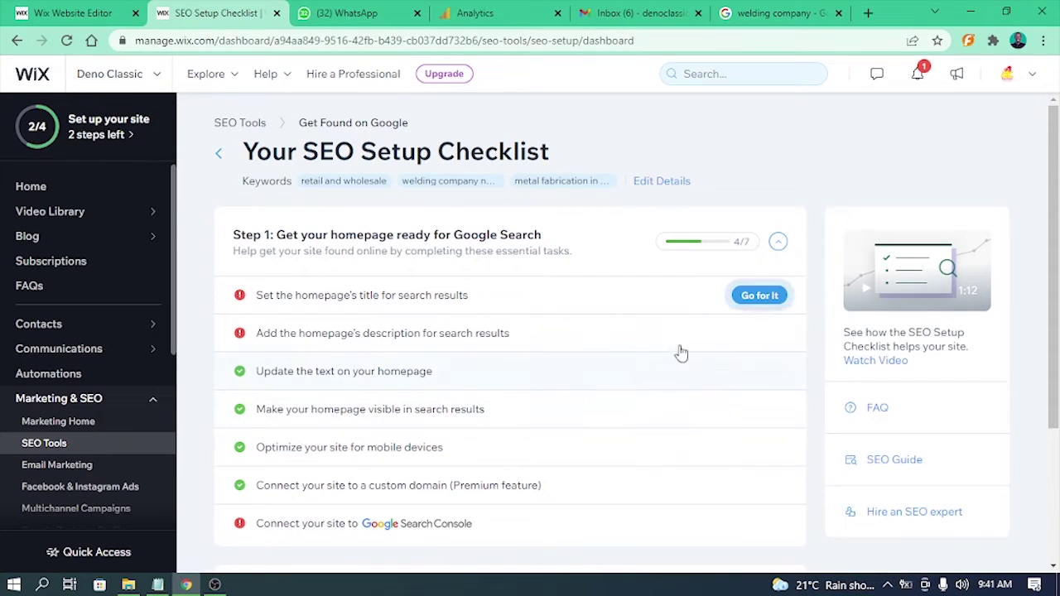
Step: Expand the homepage title task and review its keyword-based title suggestions
click(749, 305)
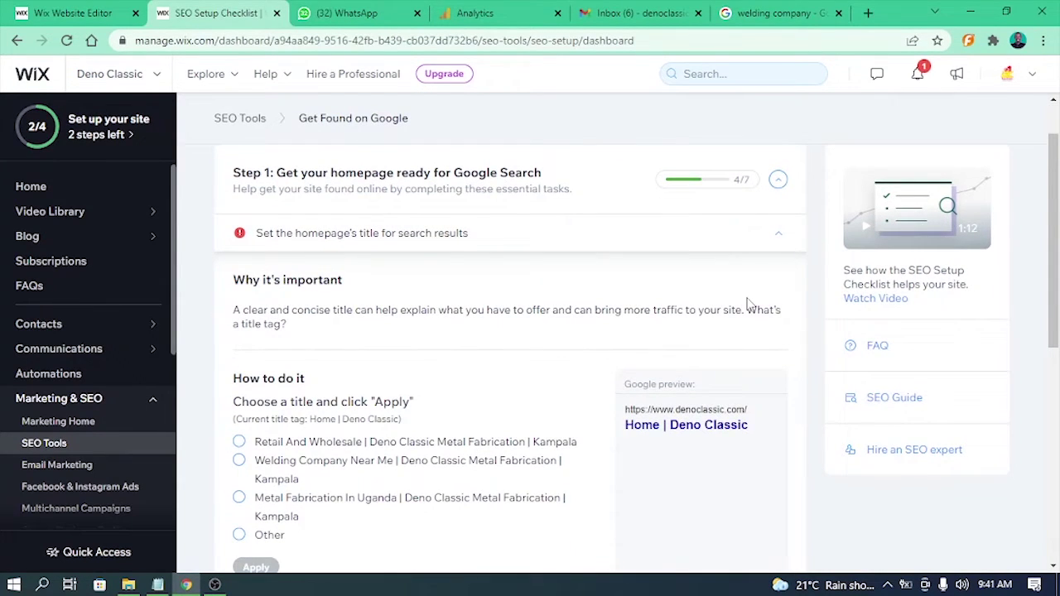
scroll(752, 312, down, 1)
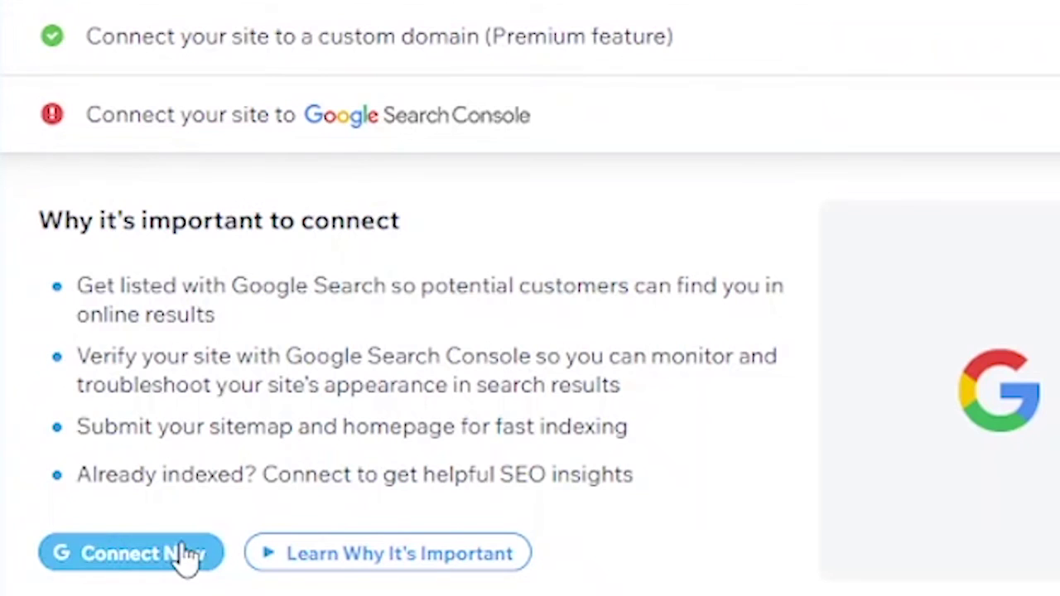
Step: Go through the Connect Now dialog for Google Search Console, then return to the checklist
click(187, 557)
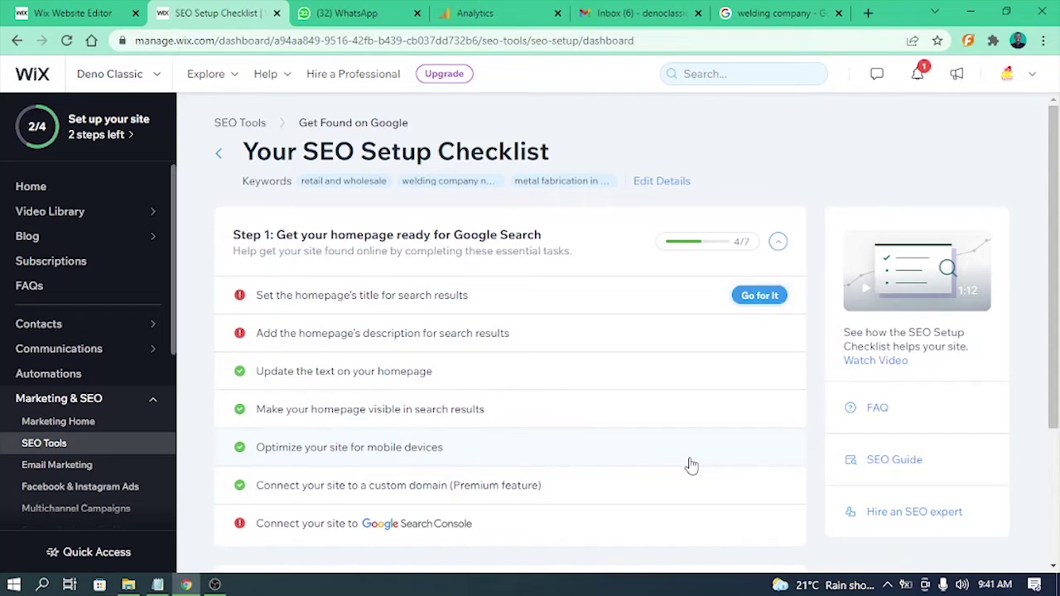
Step: Complete the homepage title task, view the SEO Guide, and open Home's SEO Basics settings
click(750, 298)
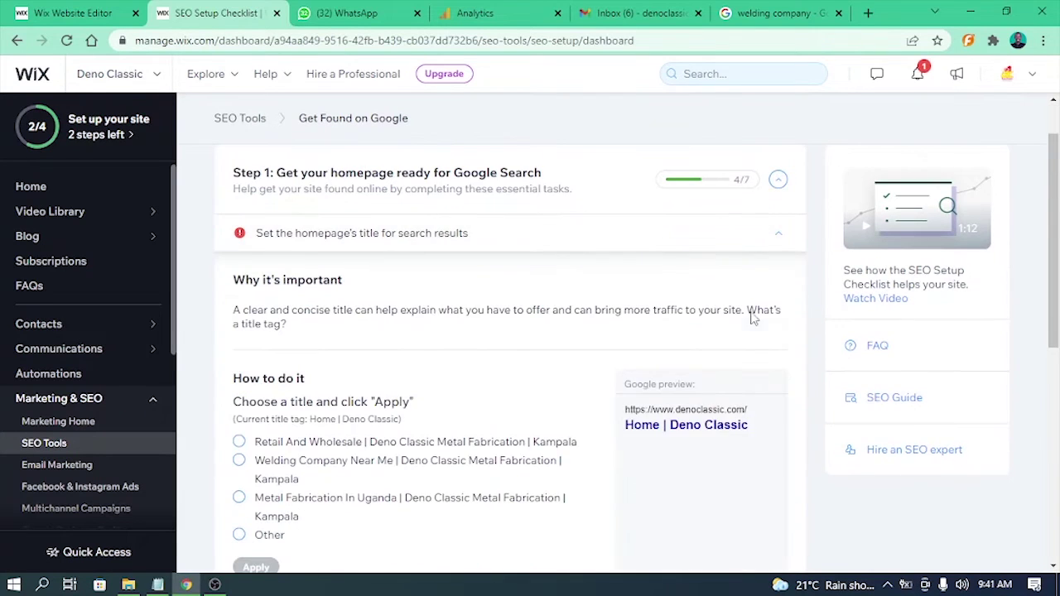
scroll(392, 316, down, 1)
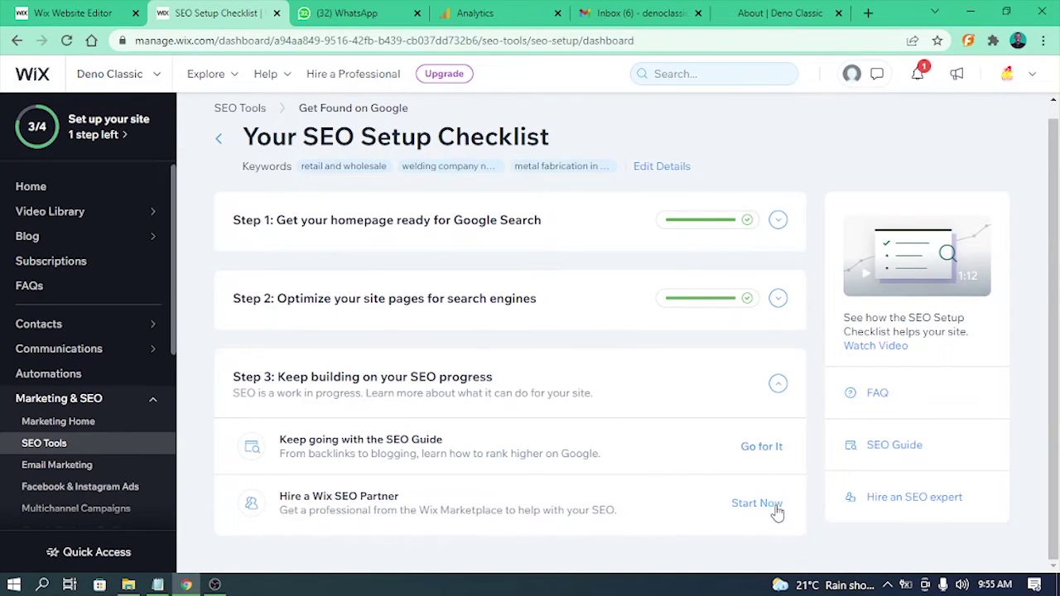
click(762, 447)
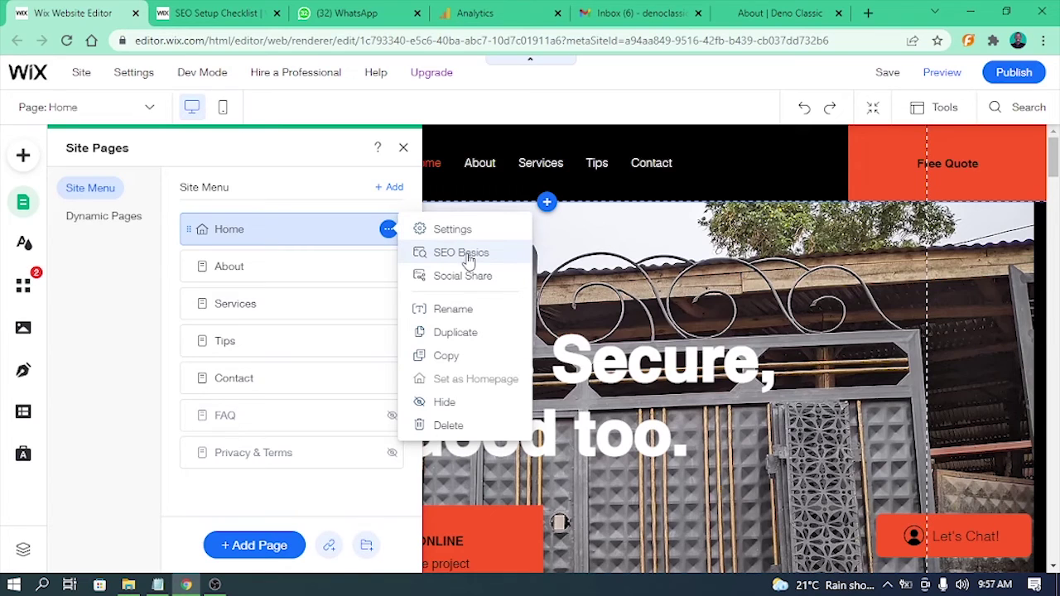
click(460, 252)
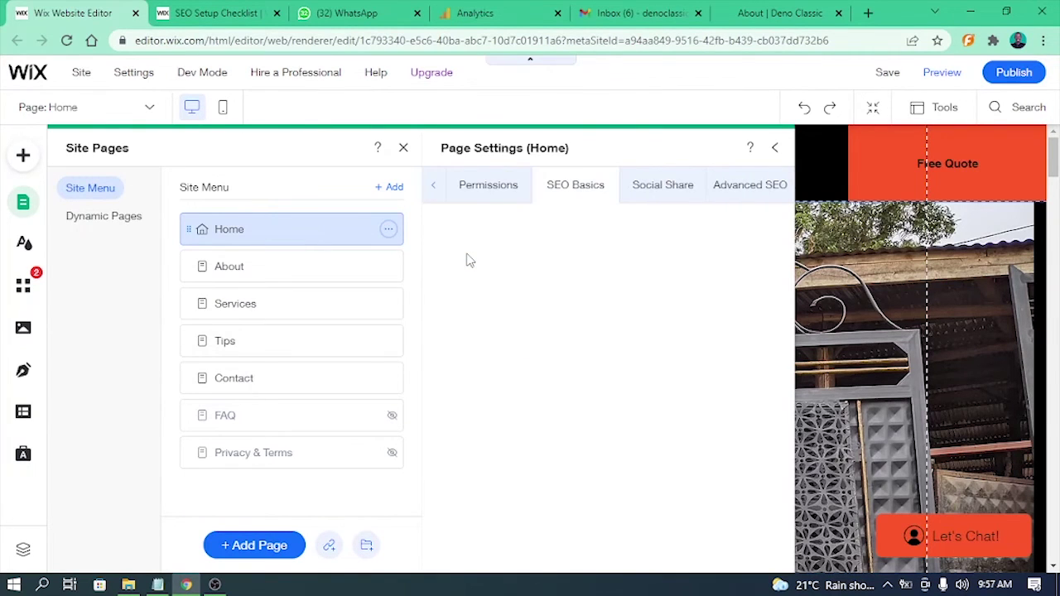